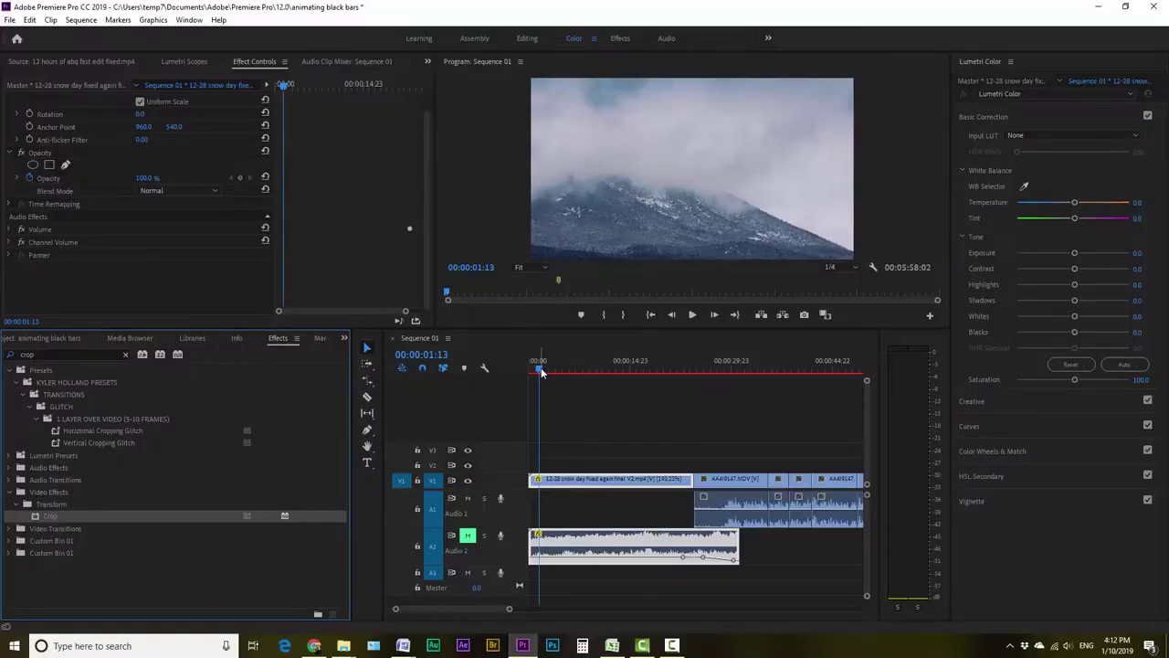
# Step: Place the Adjustment Layer on V2 above the opening snow-day timelapse clip, matching its length
pyautogui.moveTo(541, 372)
pyautogui.mouseDown()
pyautogui.moveTo(636, 368)
pyautogui.moveTo(563, 368)
pyautogui.mouseUp()
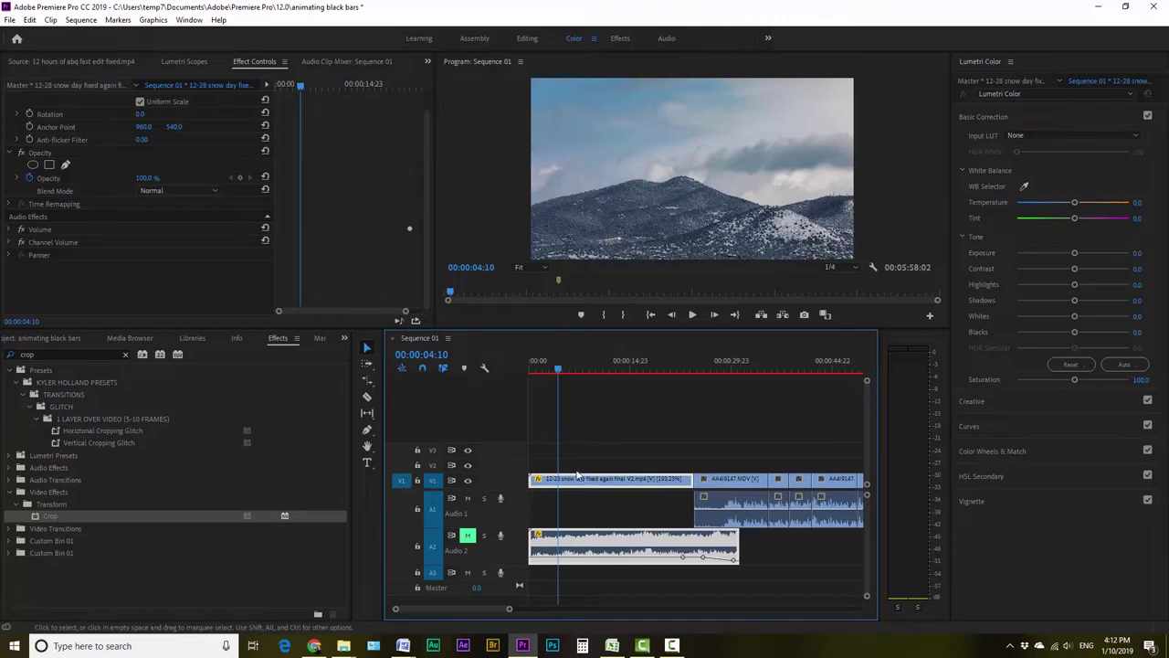
pyautogui.click(585, 400)
pyautogui.click(39, 337)
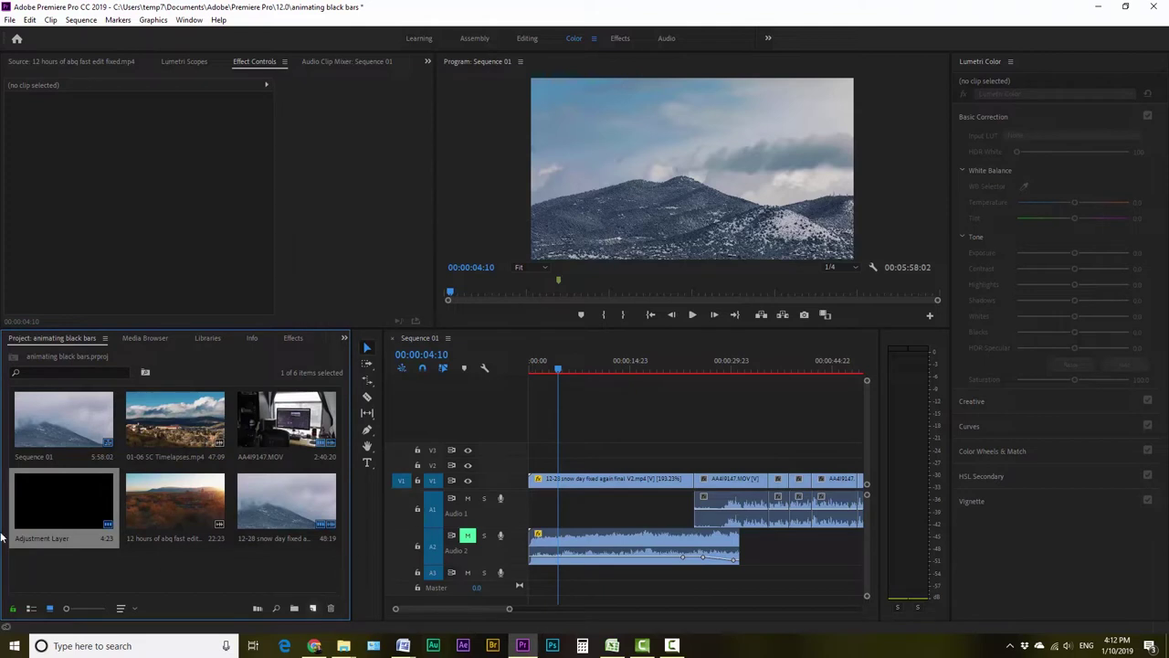
pyautogui.moveTo(55, 525); pyautogui.dragTo(694, 465)
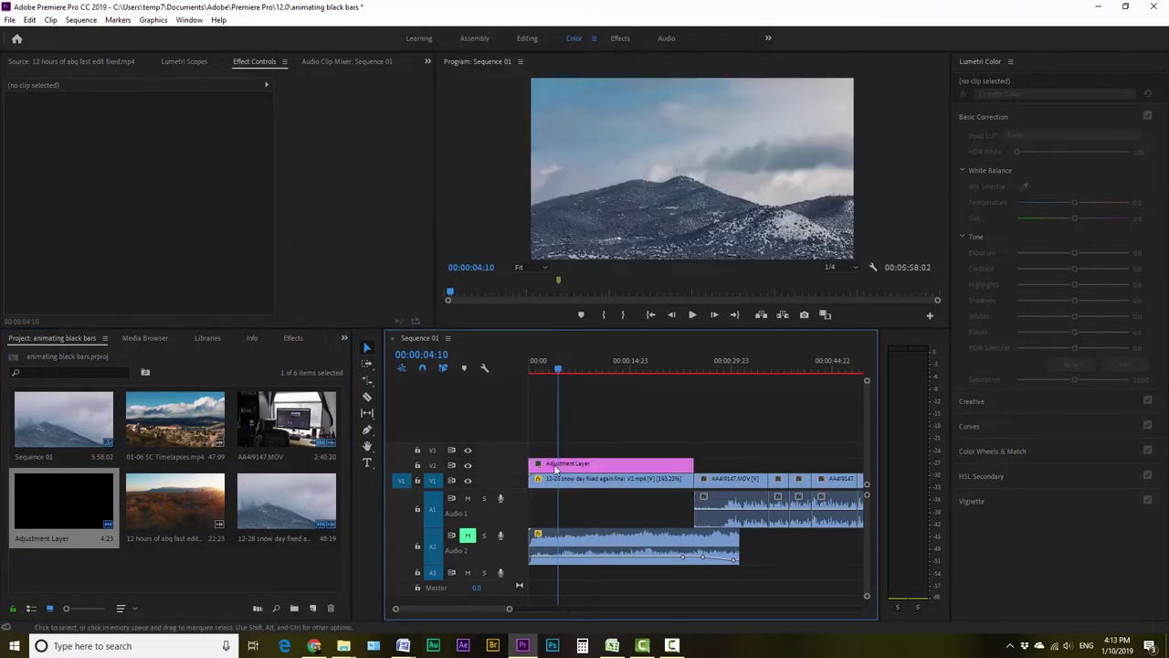
pyautogui.click(601, 465)
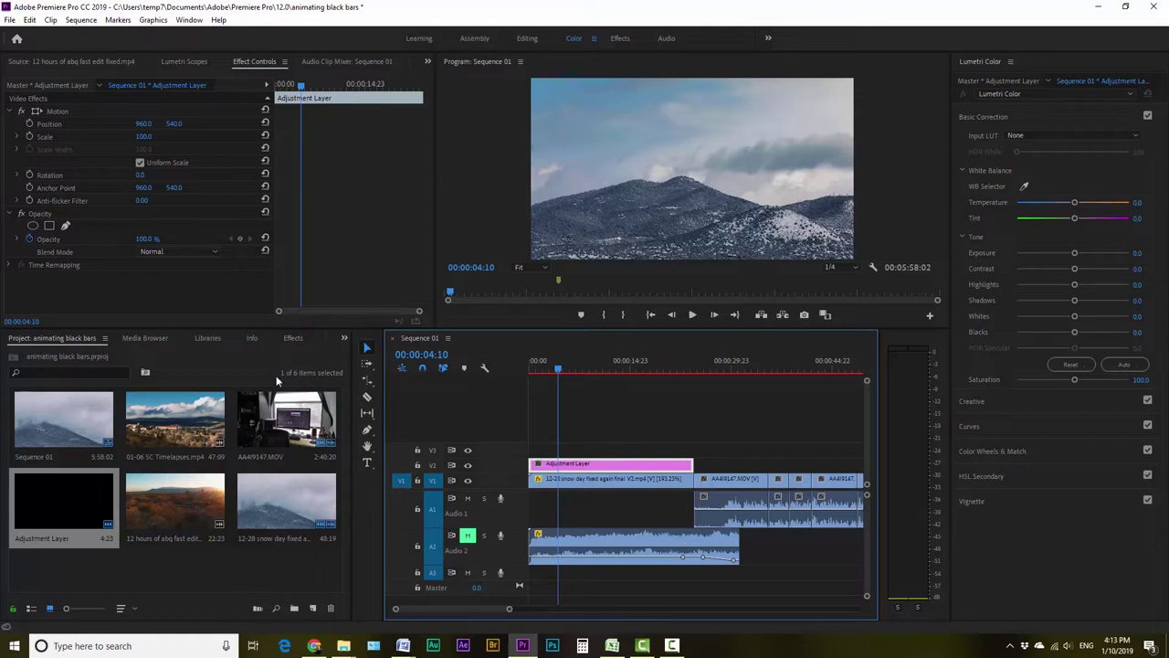
pyautogui.click(294, 337)
# Step: Apply the Crop effect to the Adjustment Layer and set Top and Bottom to 13%
pyautogui.click(59, 355)
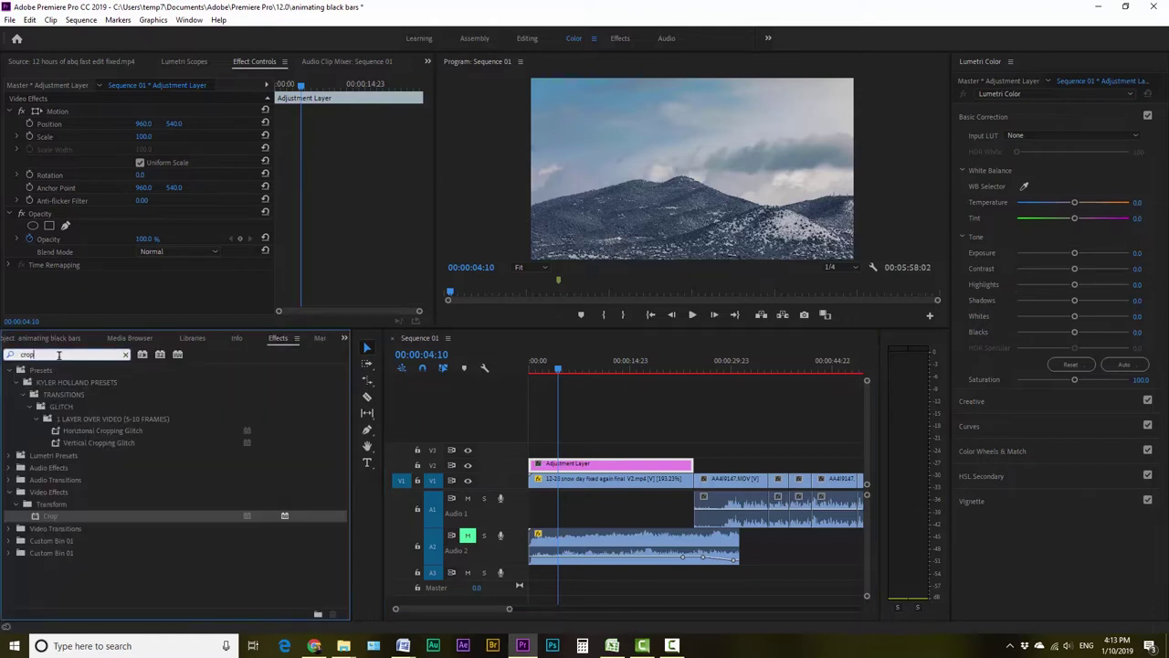
pyautogui.moveTo(44, 514); pyautogui.dragTo(622, 466)
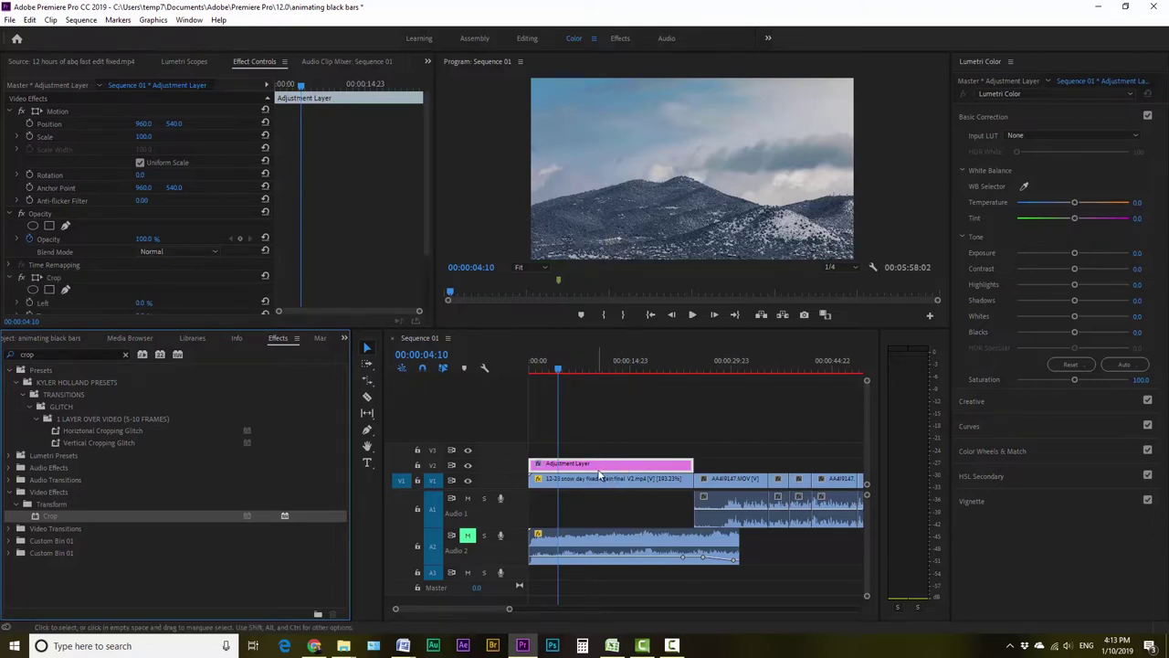
pyautogui.scroll(-4, 201, 223)
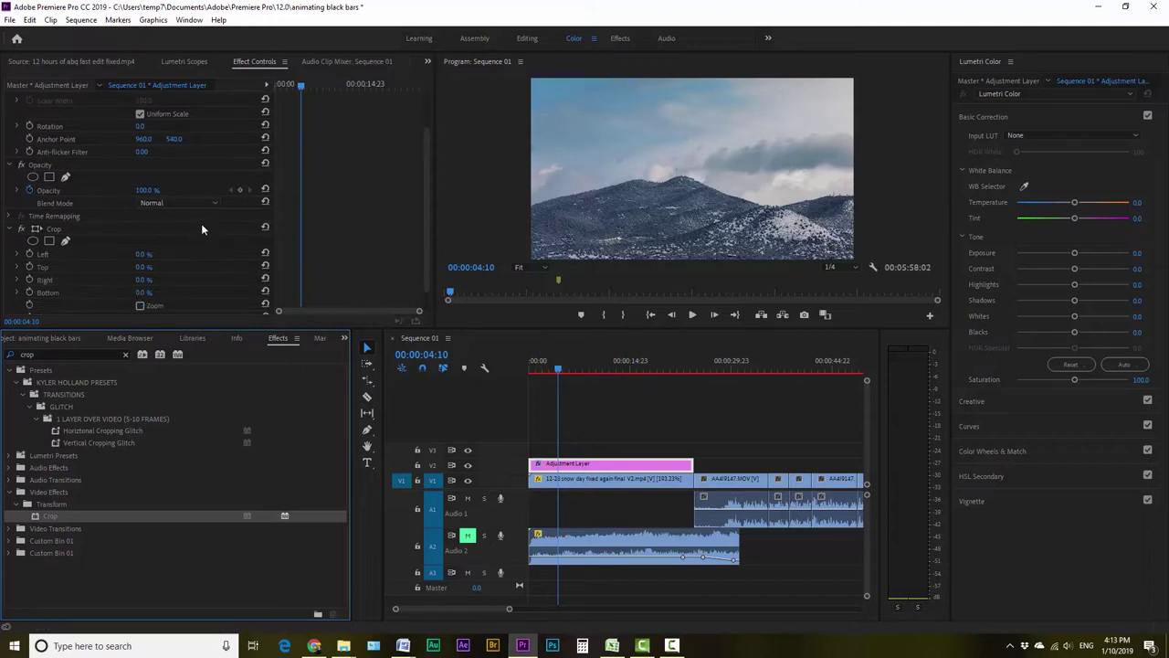
pyautogui.click(143, 243)
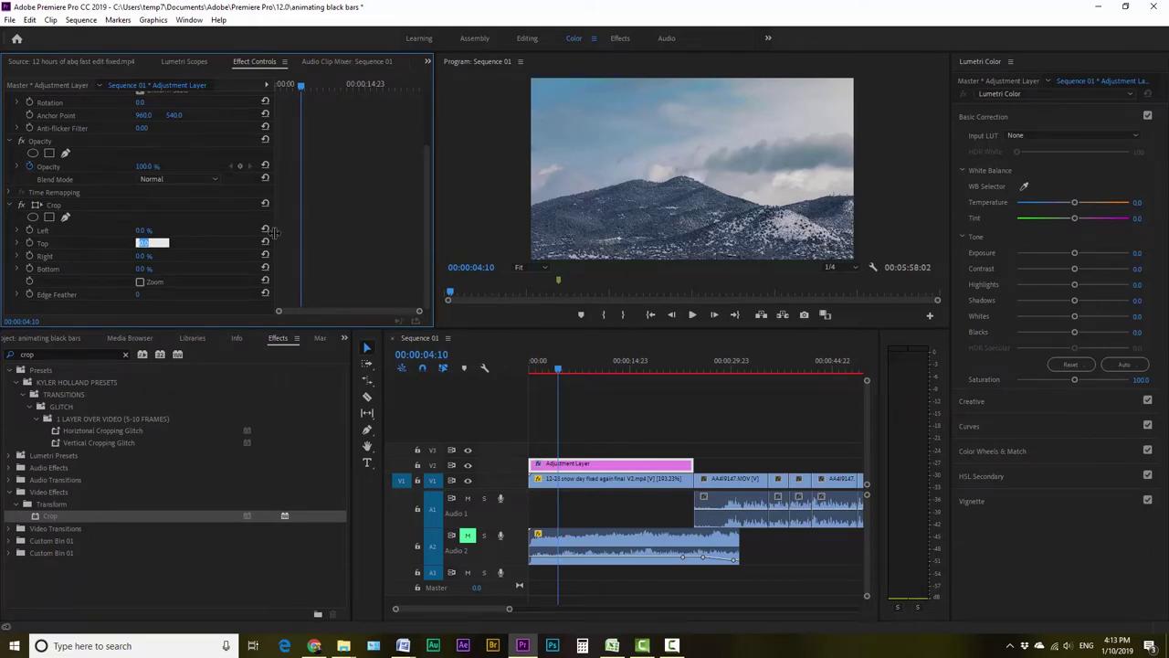
pyautogui.write('13')
pyautogui.press('Return')
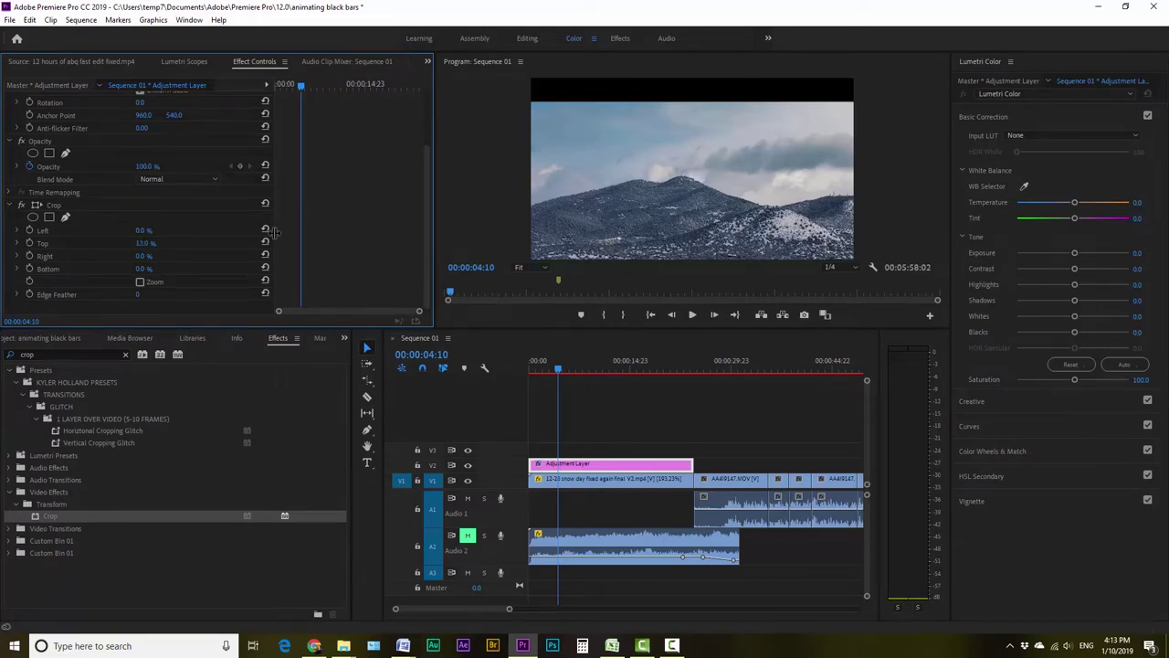
pyautogui.click(150, 269)
pyautogui.write('13')
pyautogui.press('Return')
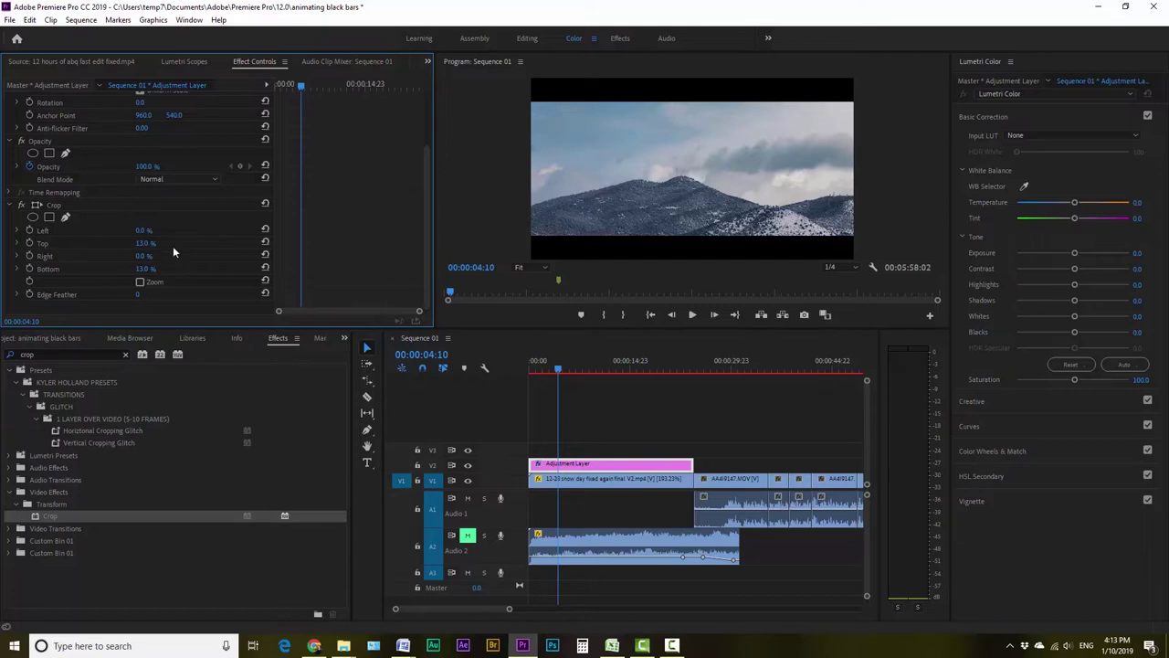
# Step: Enable keyframing for Crop Top and Bottom and set both to 0% at the clip start
pyautogui.click(29, 243)
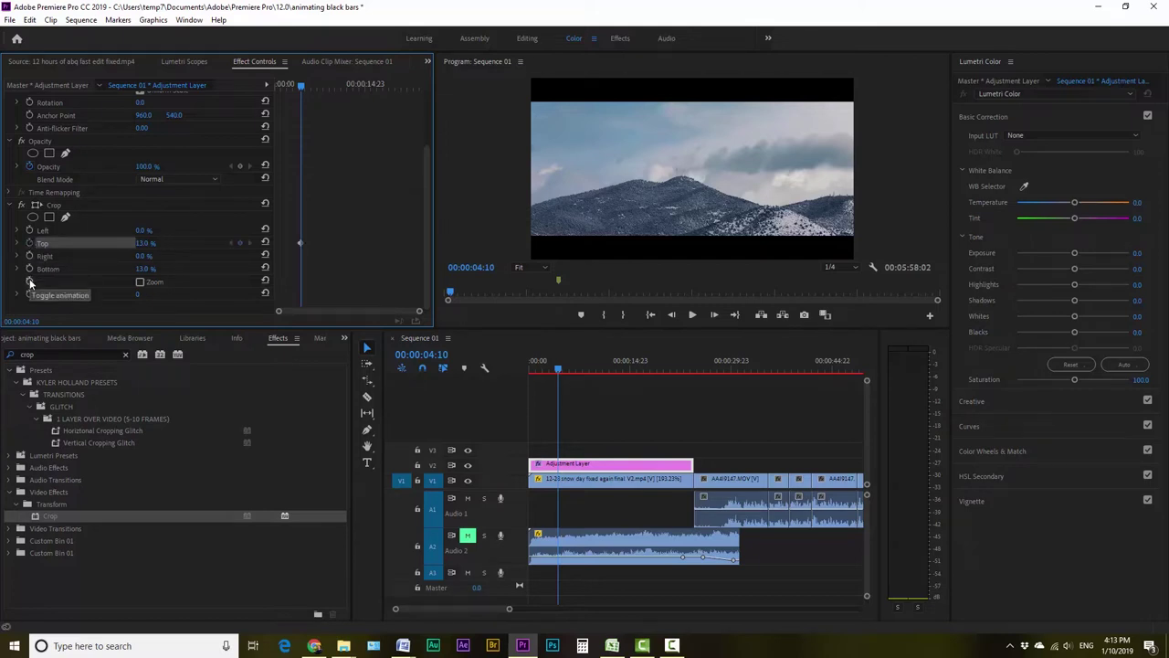
pyautogui.click(29, 282)
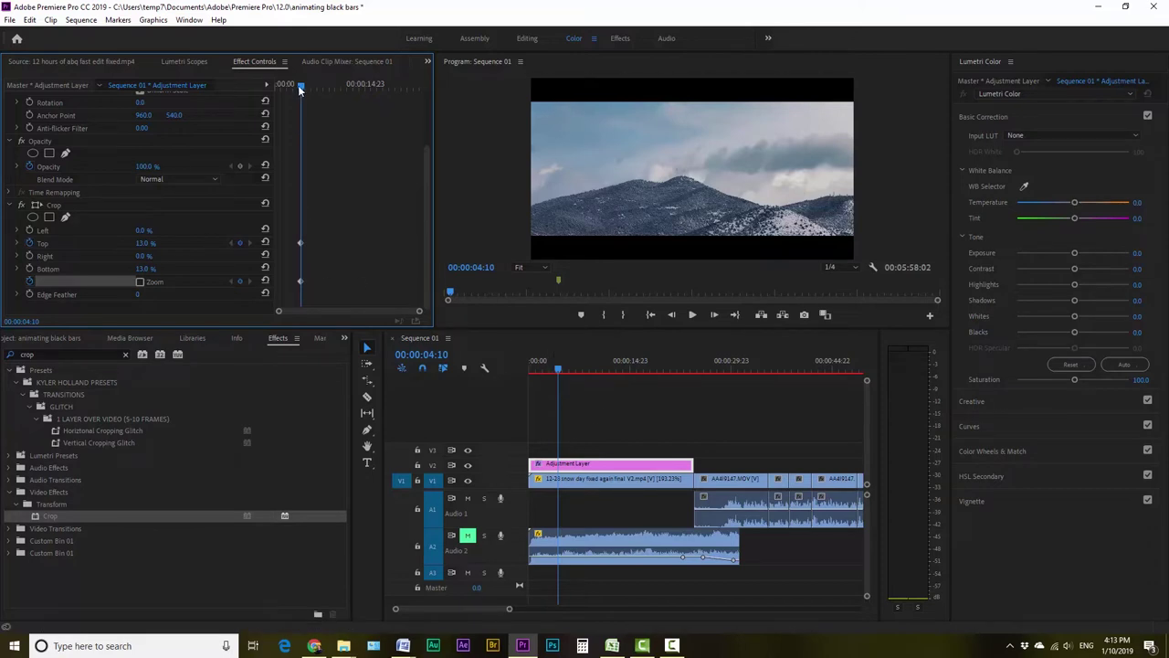
pyautogui.moveTo(298, 85); pyautogui.dragTo(276, 85)
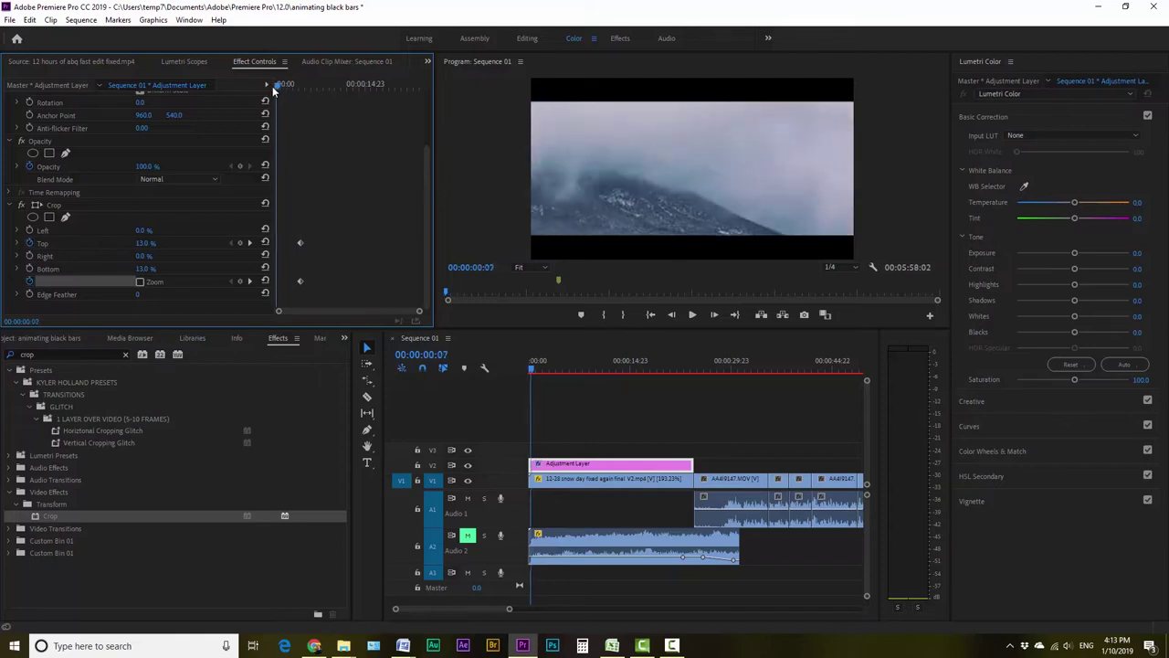
pyautogui.click(146, 243)
pyautogui.write('0')
pyautogui.press('Tab')
pyautogui.press('Tab')
pyautogui.write('0')
pyautogui.press('Return')
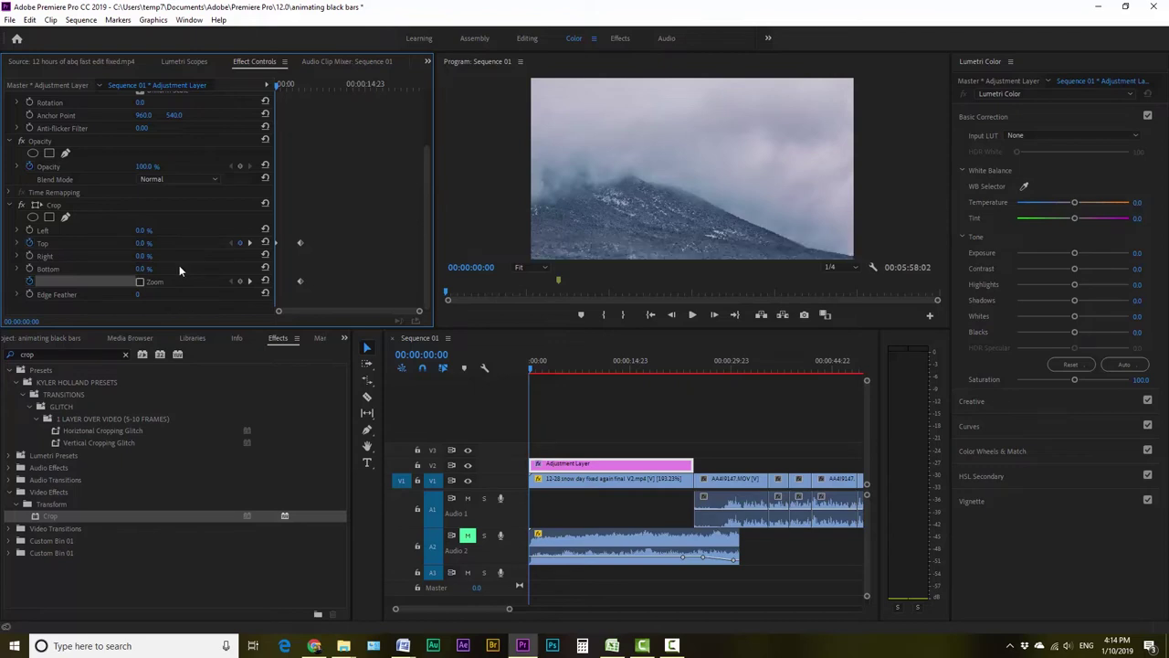
# Step: Add 13% Bottom and Top crop keyframes about four seconds in, then select both keyframes
pyautogui.moveTo(279, 84)
pyautogui.mouseDown()
pyautogui.moveTo(322, 86)
pyautogui.moveTo(300, 84)
pyautogui.mouseUp()
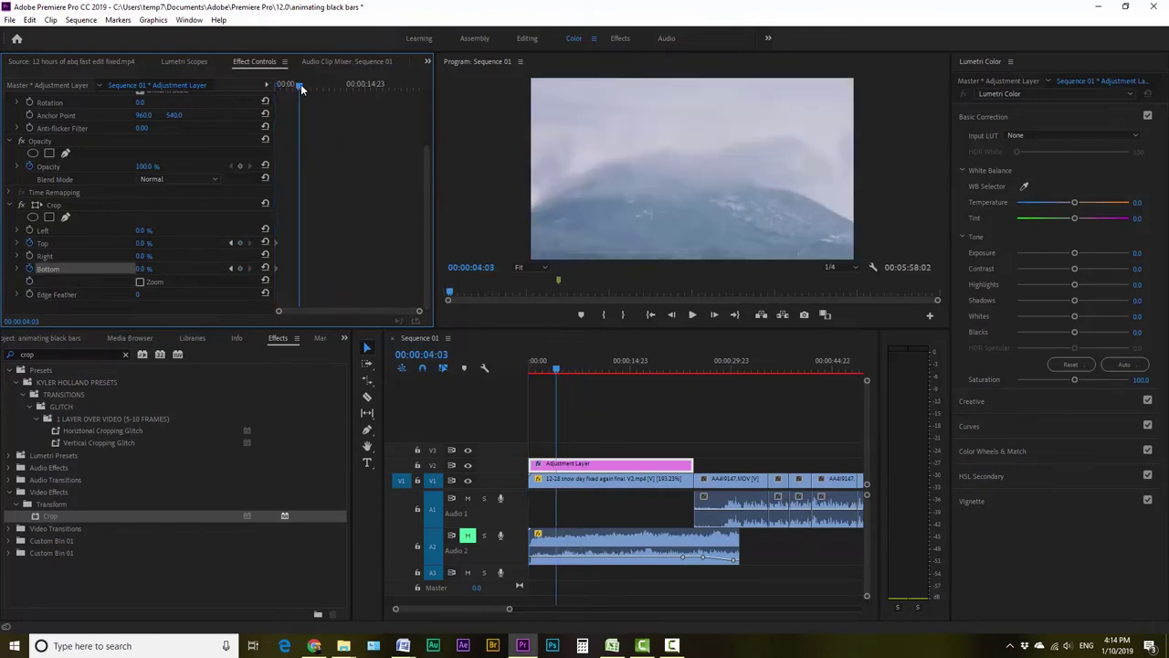
pyautogui.click(142, 269)
pyautogui.write('13')
pyautogui.press('Return')
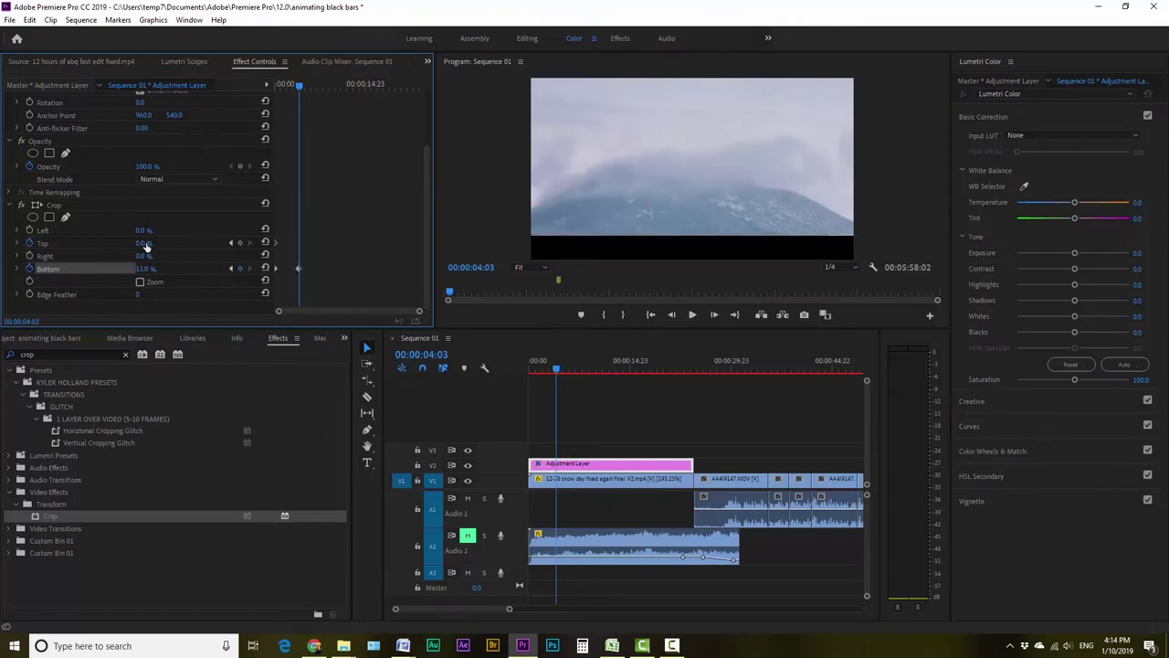
pyautogui.click(145, 243)
pyautogui.write('13')
pyautogui.press('Return')
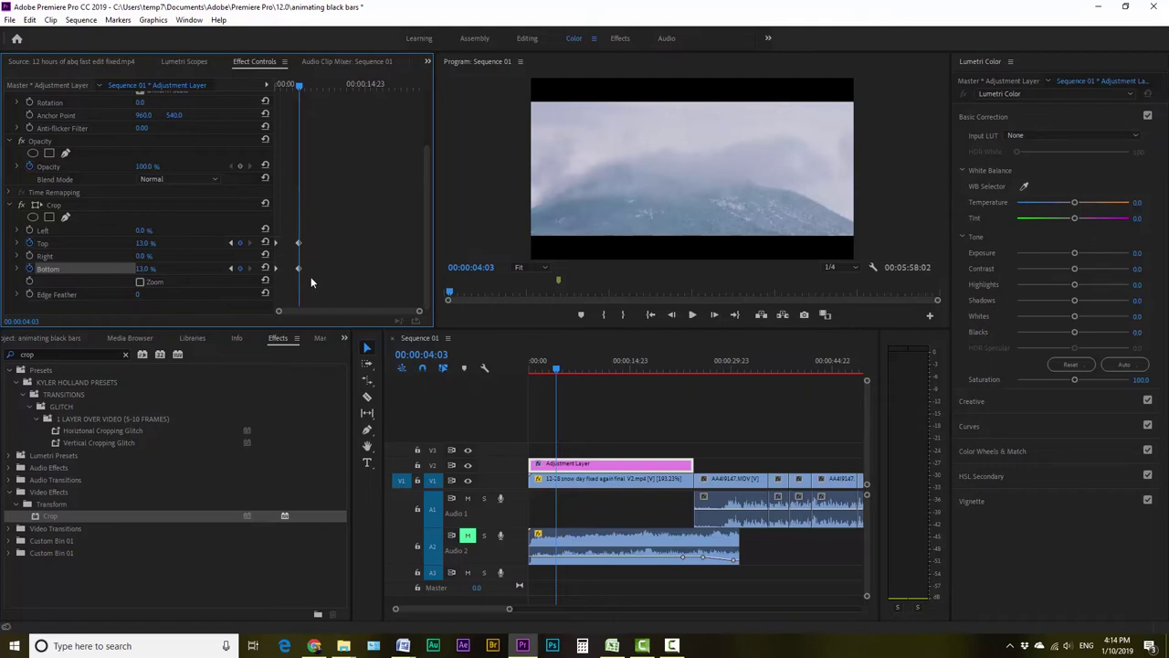
pyautogui.moveTo(311, 282)
pyautogui.mouseDown()
pyautogui.moveTo(291, 229)
pyautogui.moveTo(319, 267)
pyautogui.moveTo(355, 269)
pyautogui.moveTo(292, 270)
pyautogui.mouseUp()
pyautogui.click(530, 368)
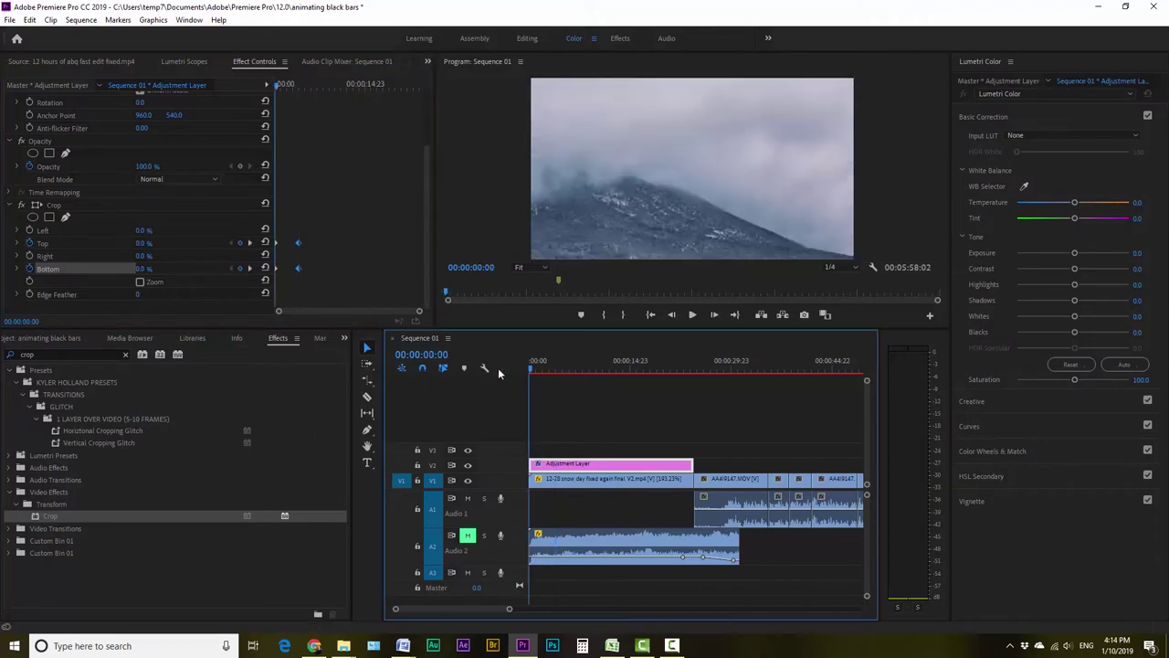
# Step: Preview the intro bar animation and select the intro's Bottom crop keyframe
pyautogui.press('space')
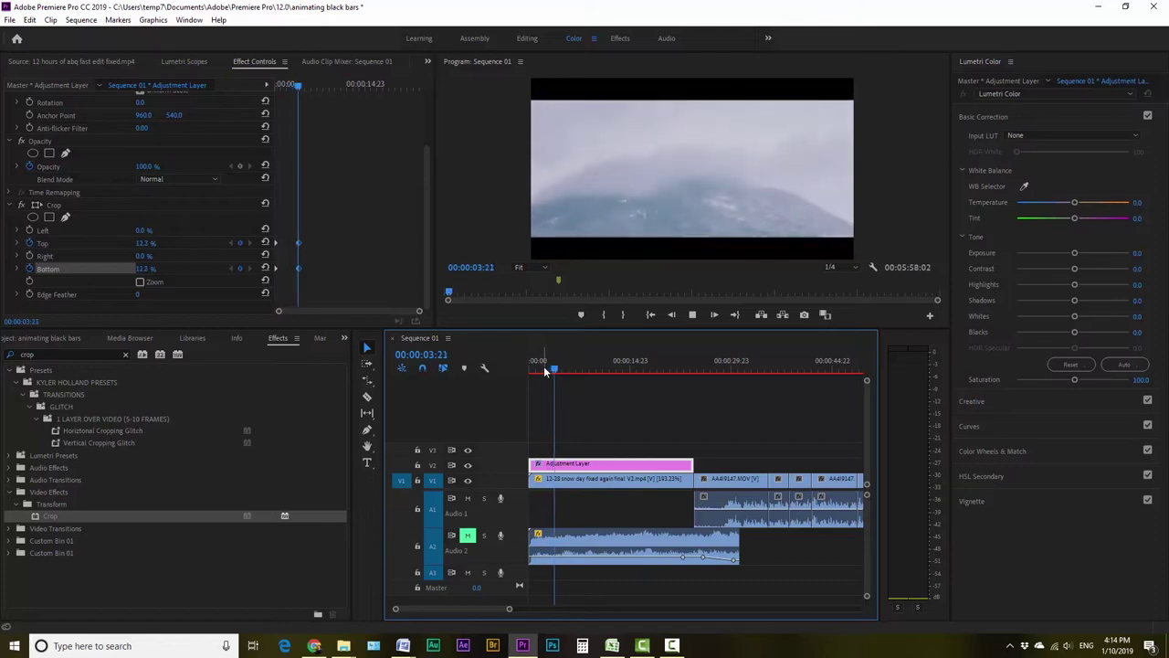
pyautogui.press('space')
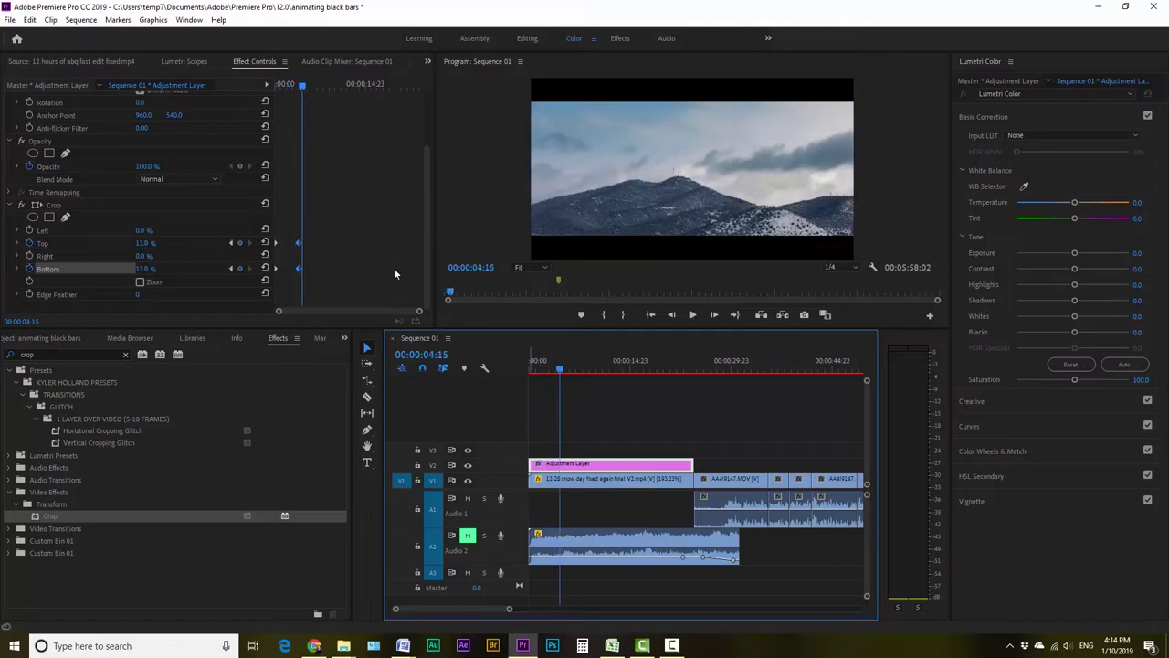
pyautogui.click(298, 269)
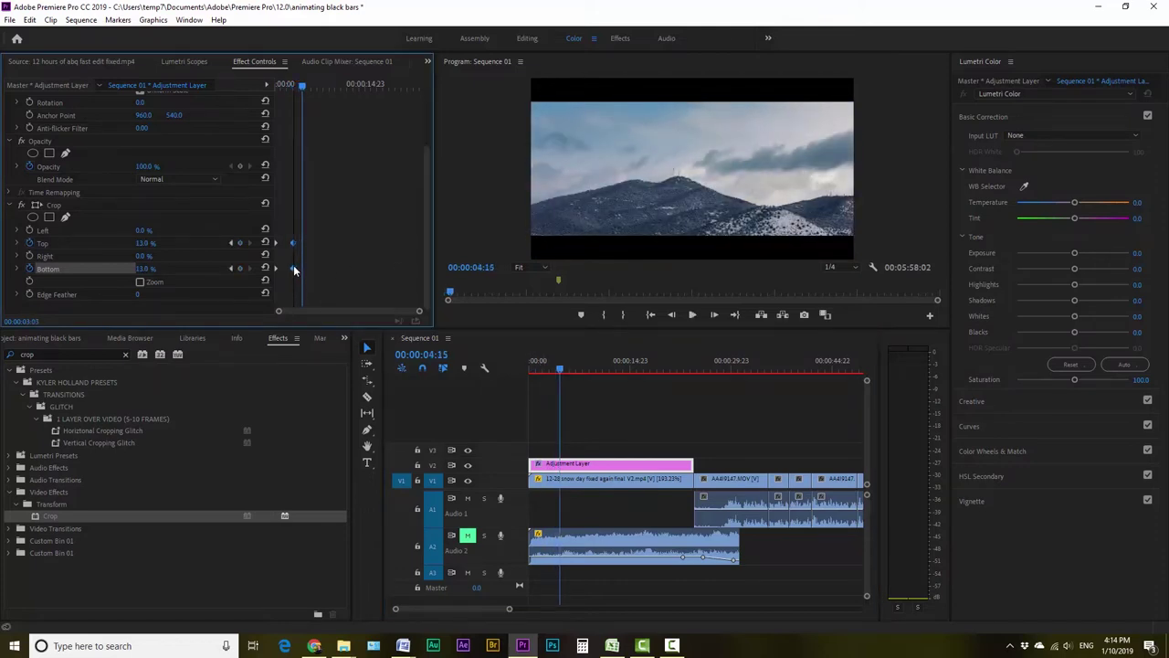
pyautogui.click(497, 360)
pyautogui.press('Home')
pyautogui.press('space')
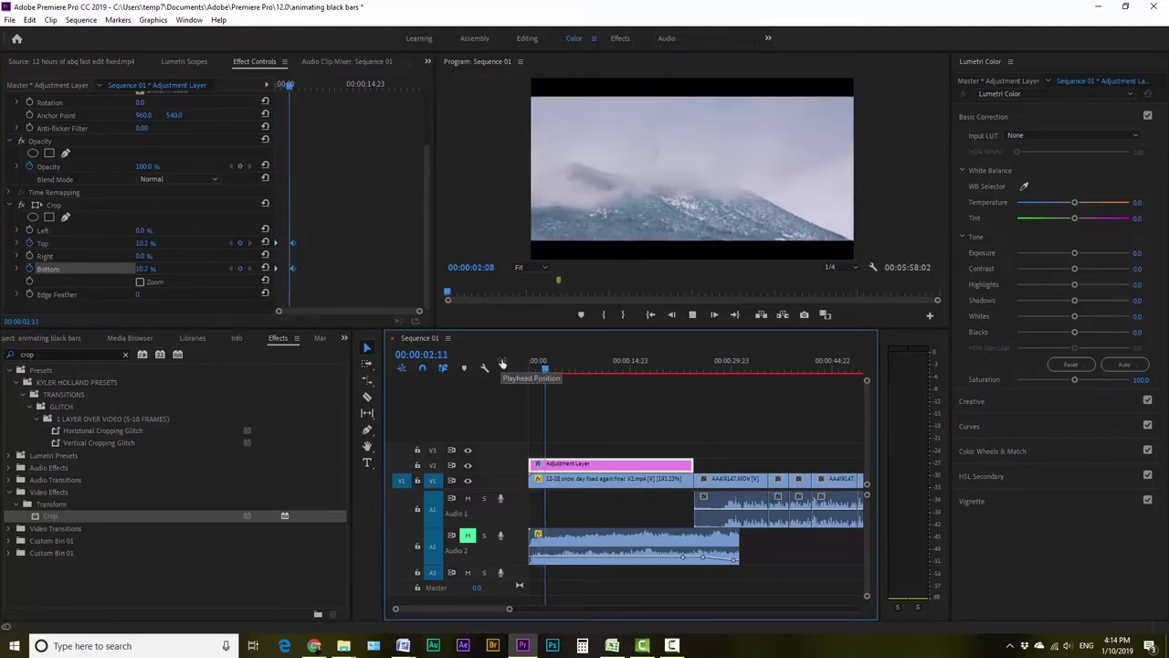
pyautogui.press('space')
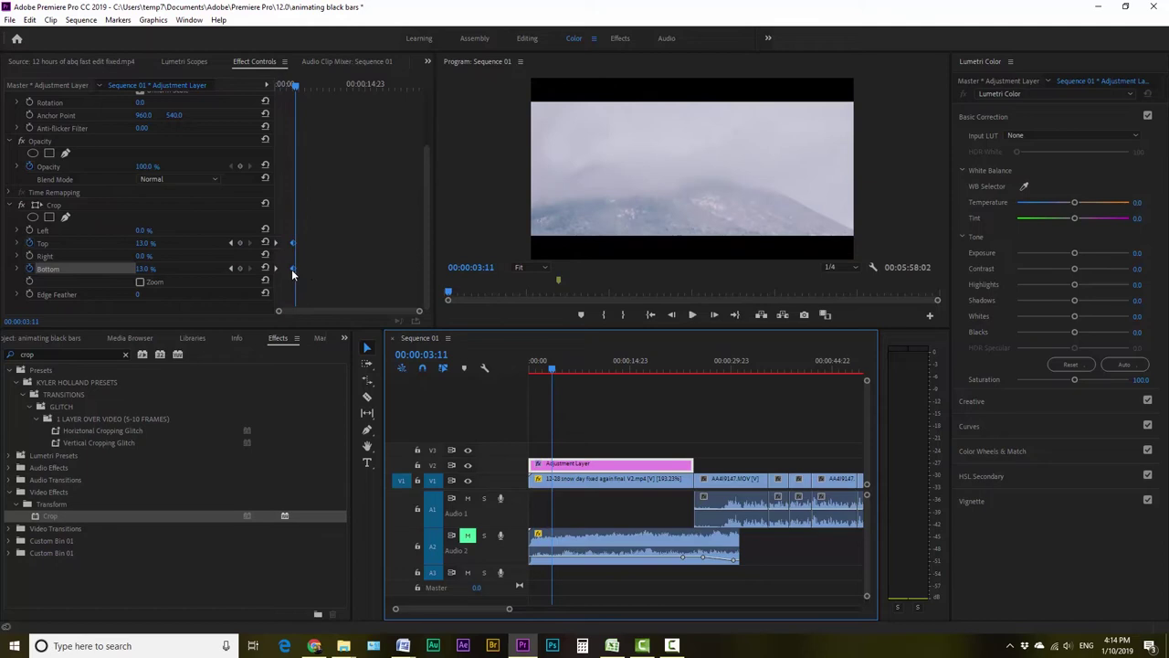
# Step: Move the intro's end keyframes slightly earlier so bars reach 13% by about 00:00:01:21
pyautogui.moveTo(292, 274); pyautogui.dragTo(290, 274)
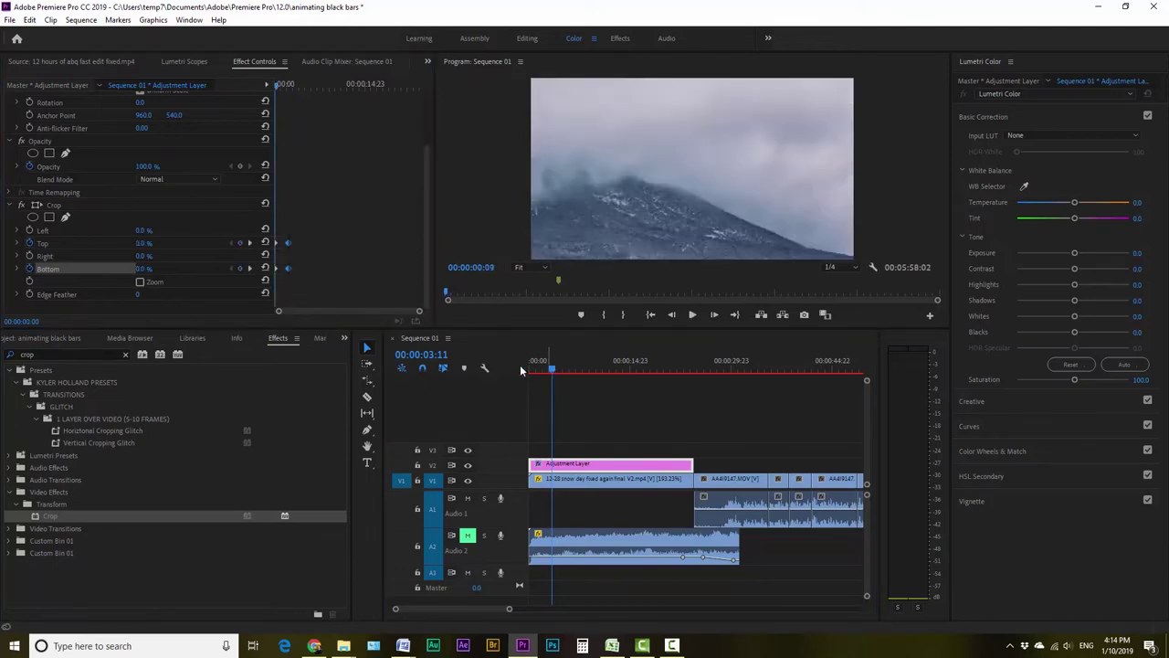
pyautogui.click(574, 375)
pyautogui.press('Home')
pyautogui.press('space')
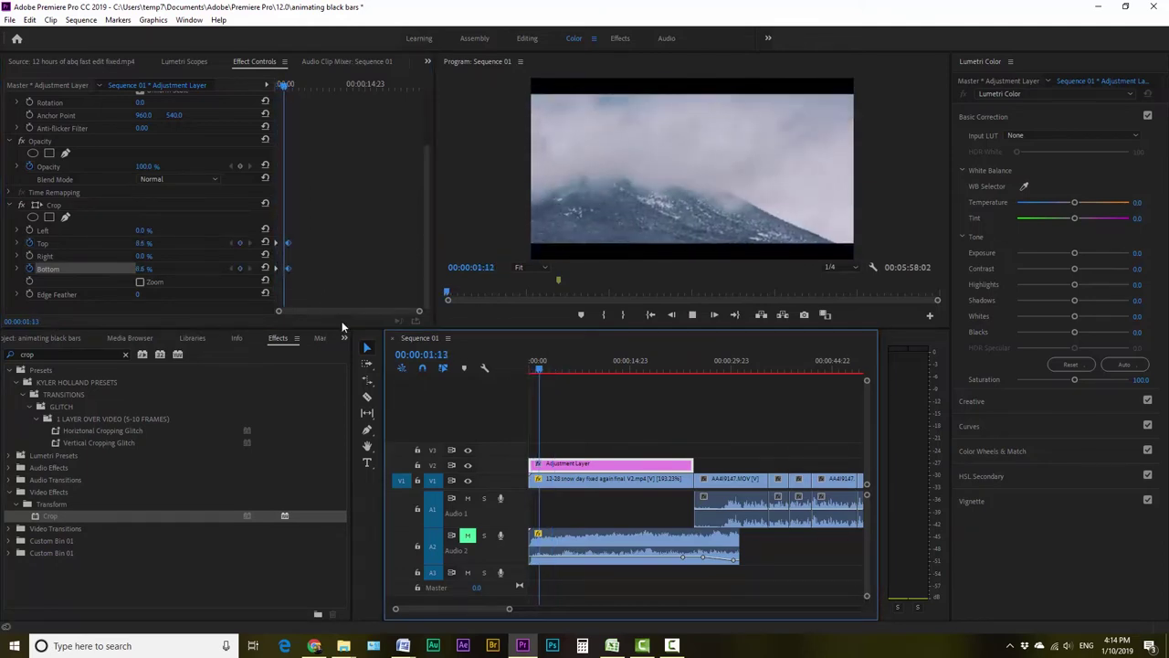
pyautogui.press('space')
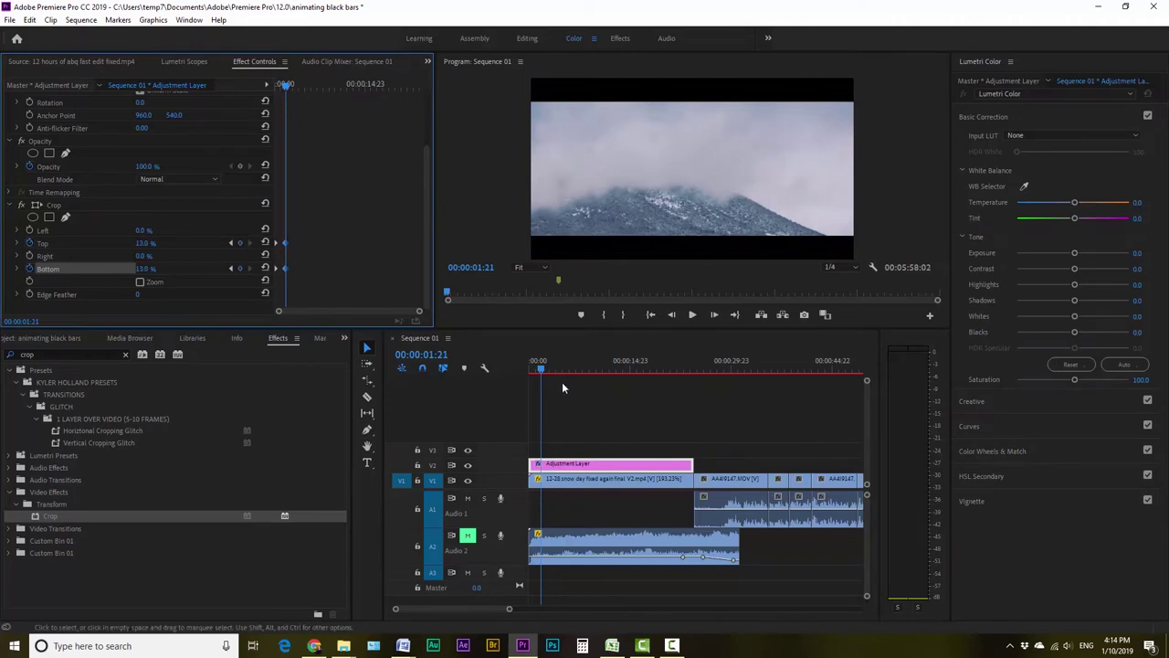
pyautogui.press('Home')
pyautogui.press('space')
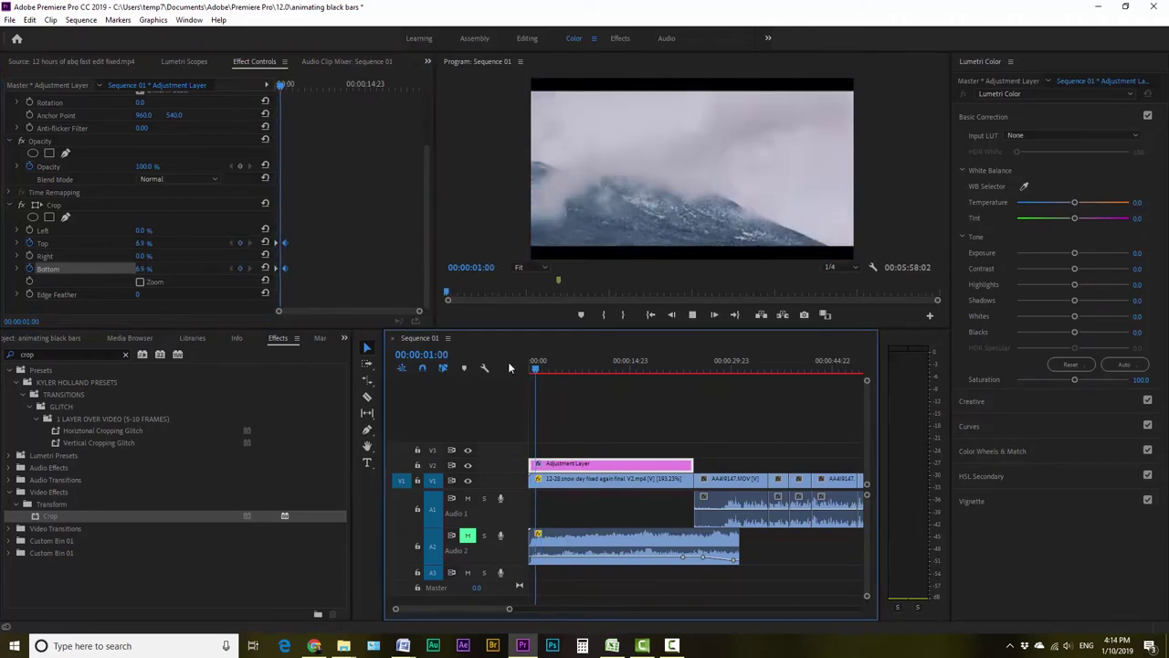
pyautogui.press('space')
# Step: Add Top and Bottom crop keyframes at 13% at 00:00:21:07
pyautogui.click(672, 368)
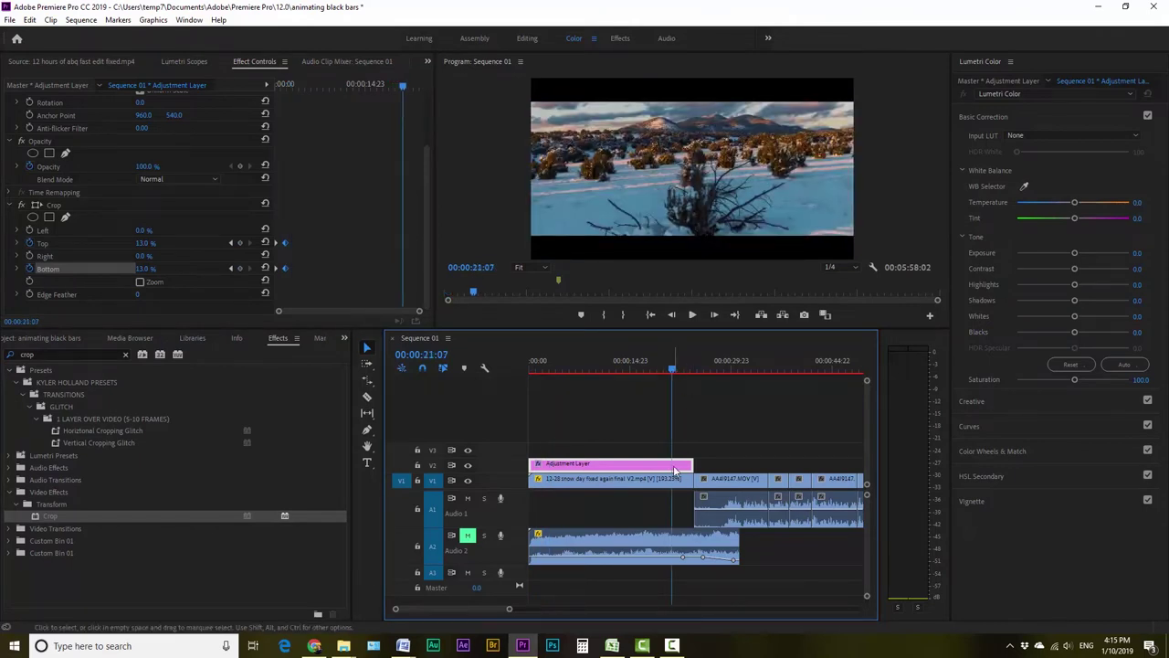
pyautogui.click(241, 243)
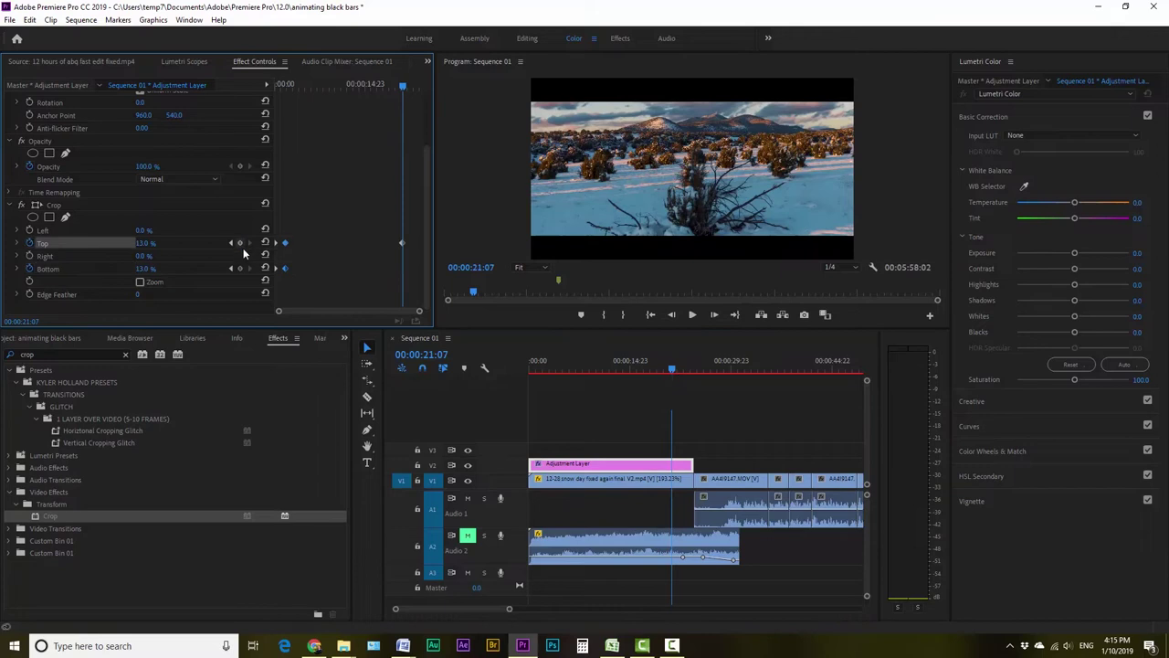
pyautogui.click(241, 267)
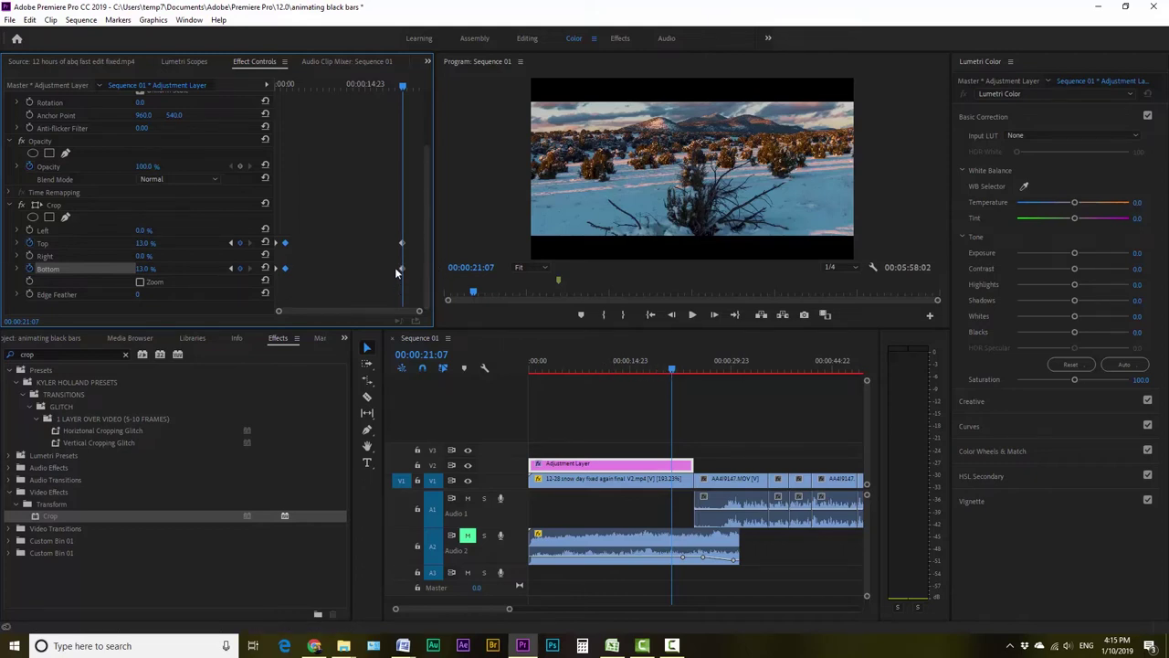
# Step: Set Bottom and Top crop to 0% at 00:00:24:04, the layer's end
pyautogui.moveTo(672, 369); pyautogui.dragTo(692, 370)
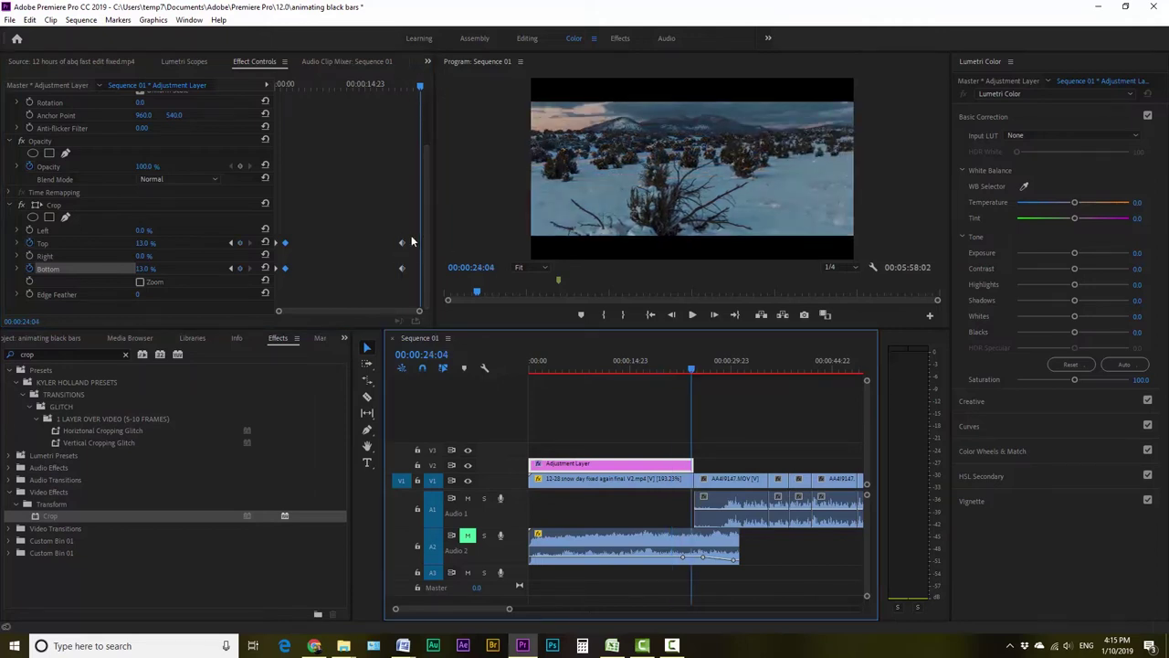
pyautogui.click(142, 271)
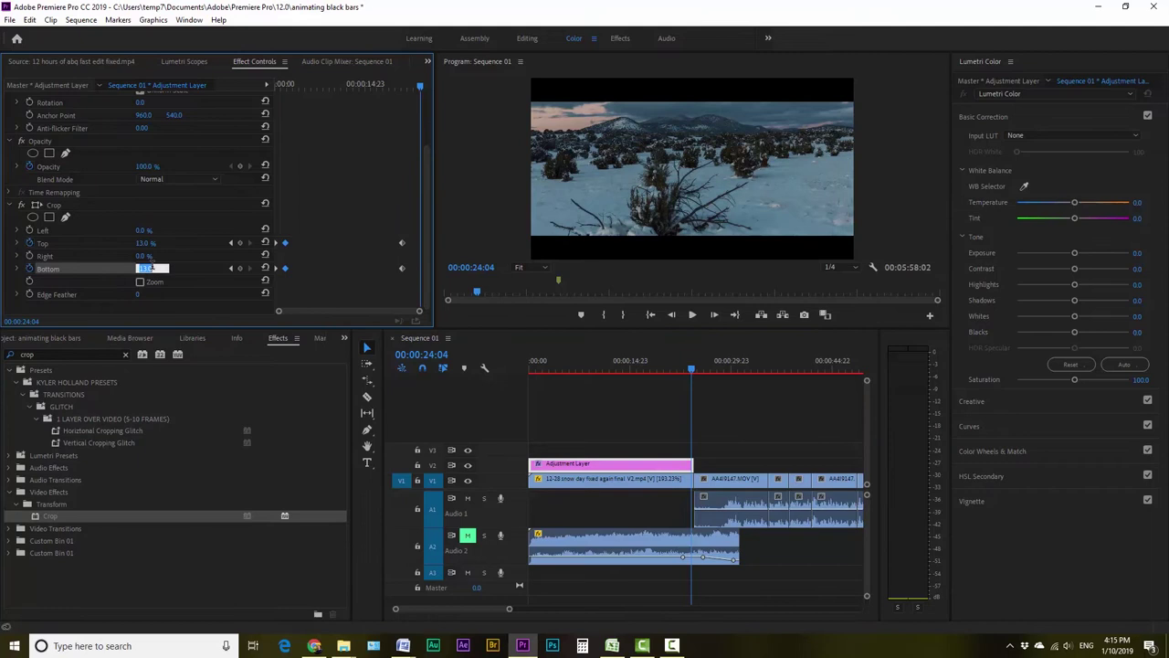
pyautogui.click(146, 243)
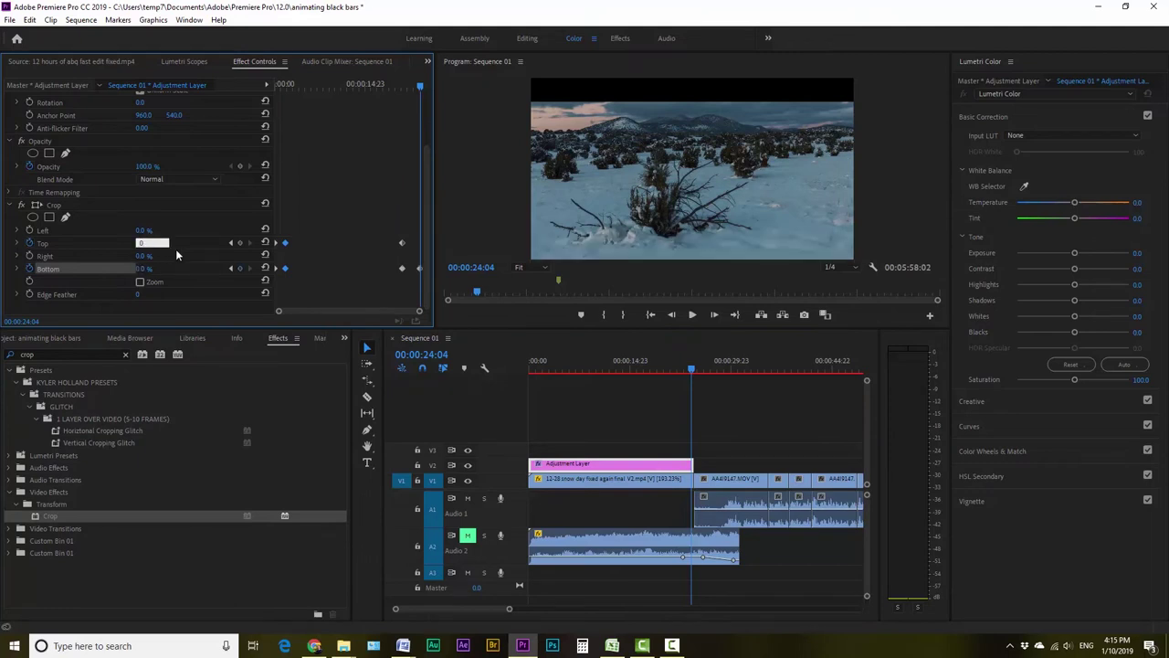
pyautogui.write('0')
pyautogui.press('Return')
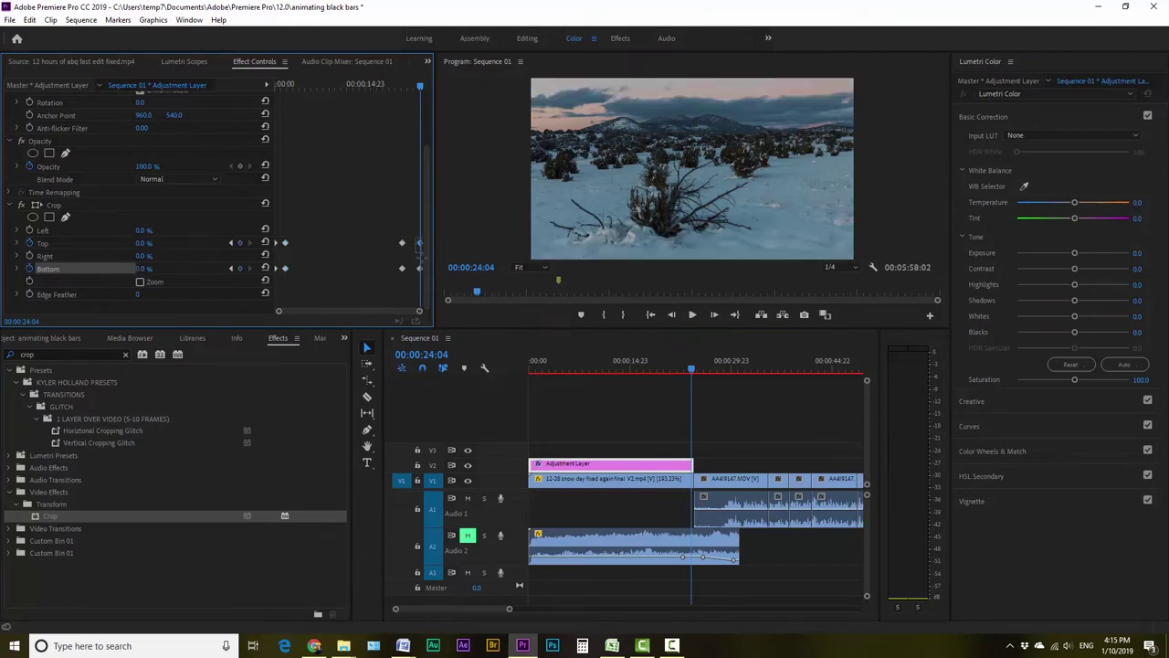
pyautogui.hotkey('ctrl', 'z')
pyautogui.hotkey('ctrl', 'z')
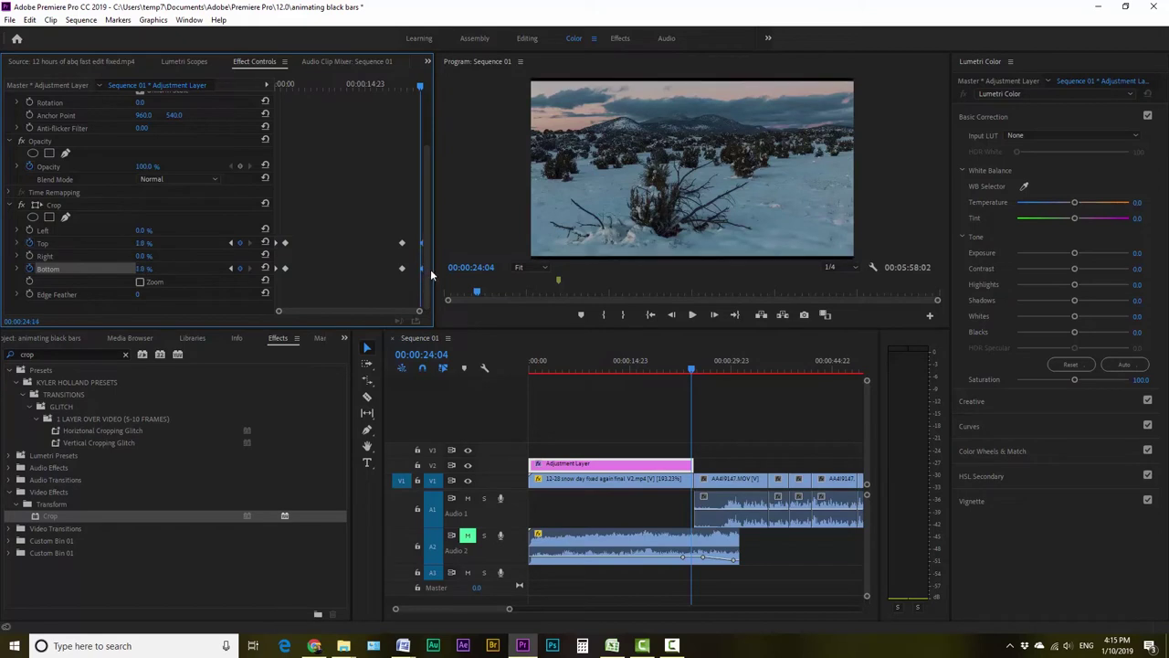
# Step: Preview the bars' exit animation from 00:00:19:12
pyautogui.moveTo(687, 362); pyautogui.dragTo(660, 354)
pyautogui.press('space')
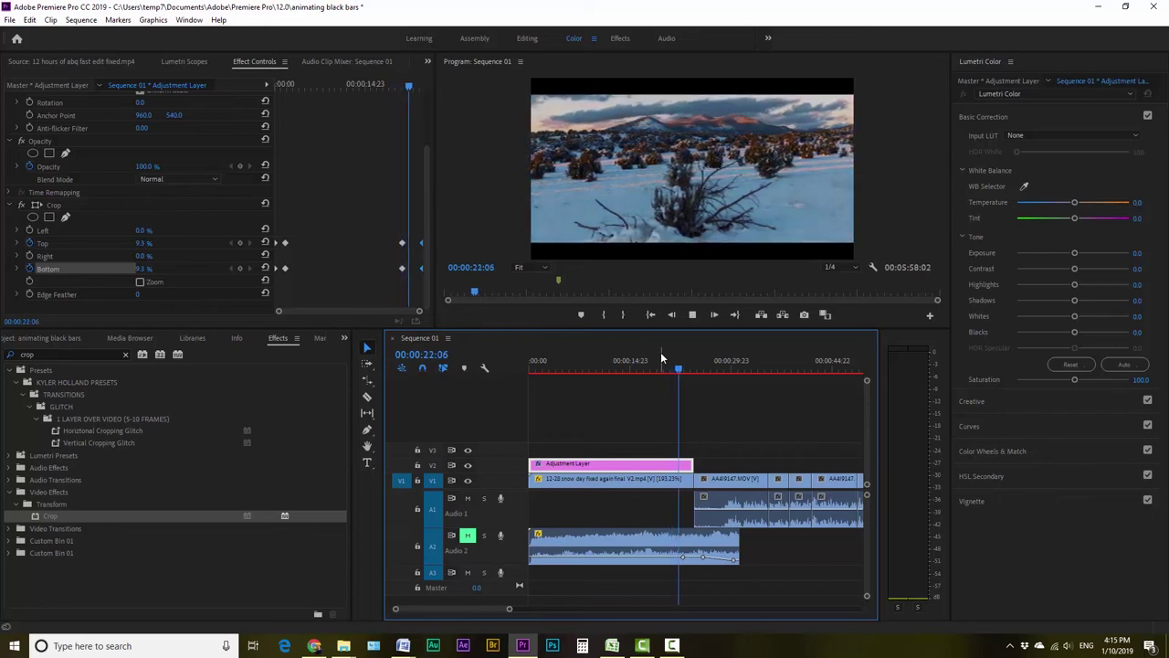
pyautogui.press('space')
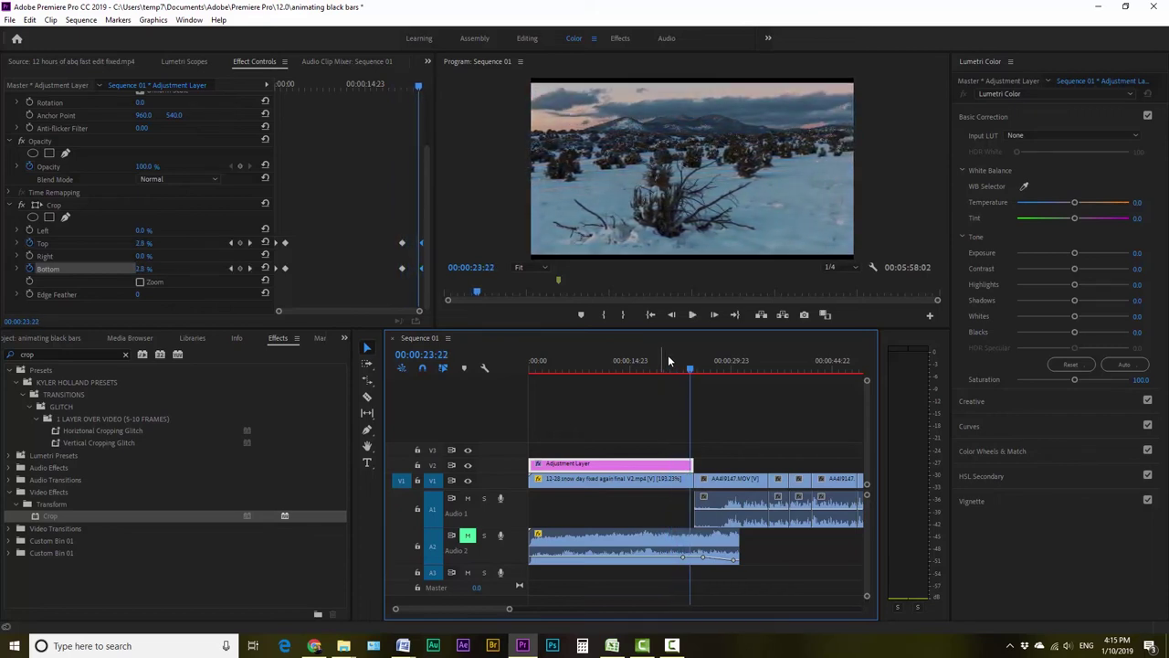
# Step: Shift the exit's starting crop keyframes slightly later and replay the exit
pyautogui.click(396, 242)
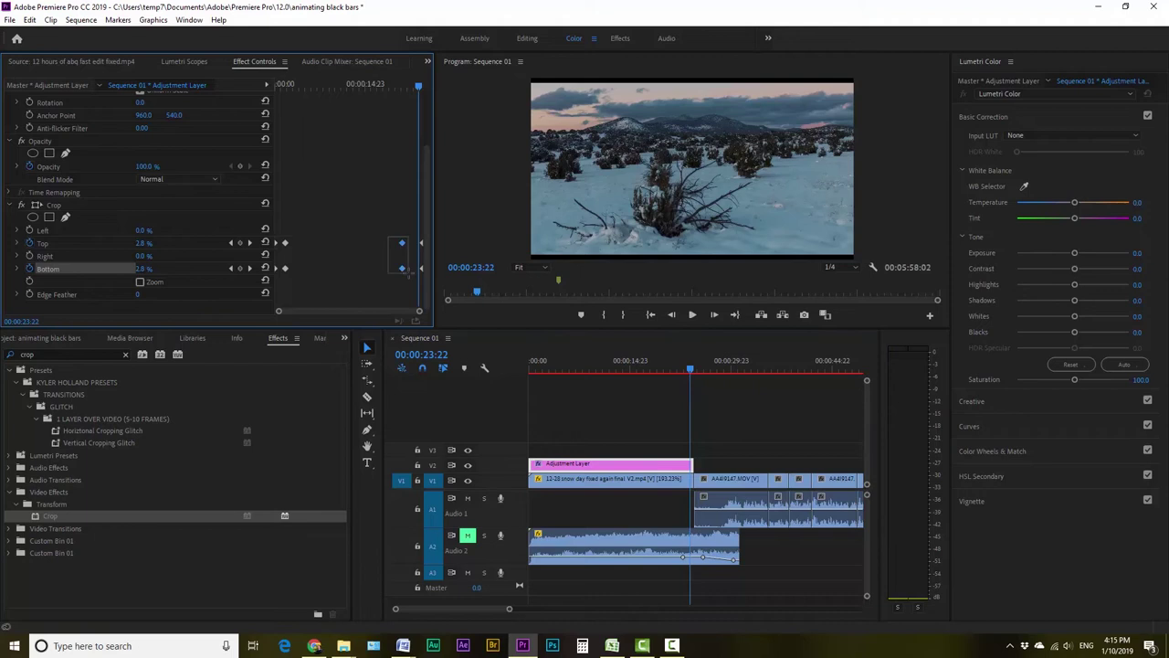
pyautogui.moveTo(405, 273); pyautogui.dragTo(412, 272)
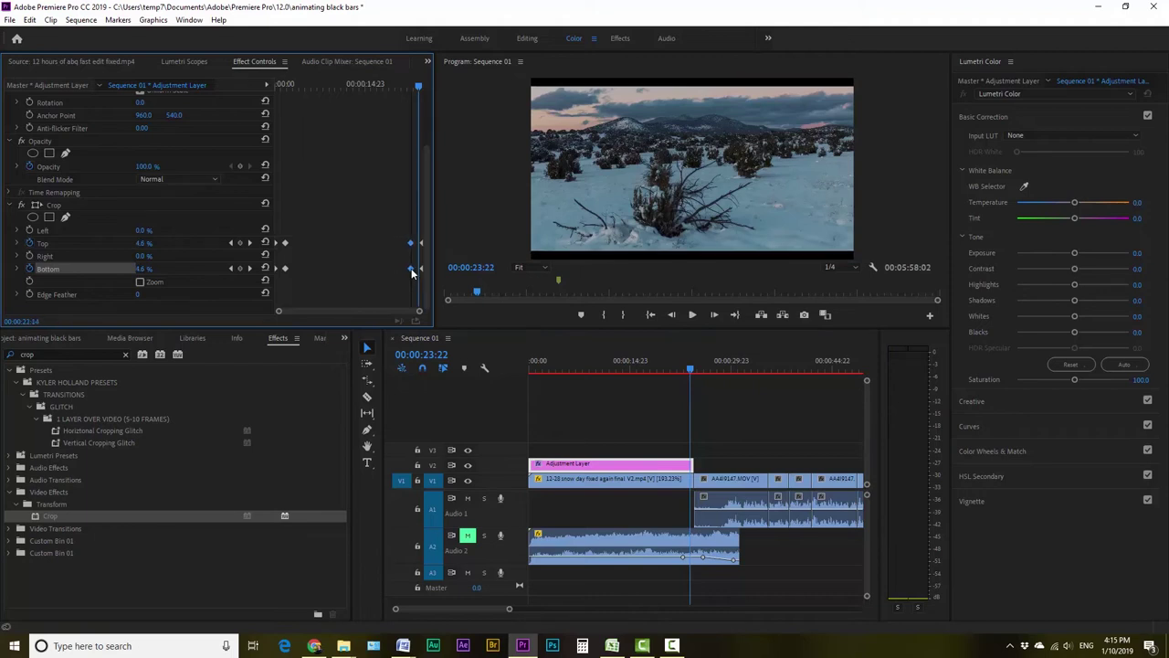
pyautogui.click(677, 366)
pyautogui.press('space')
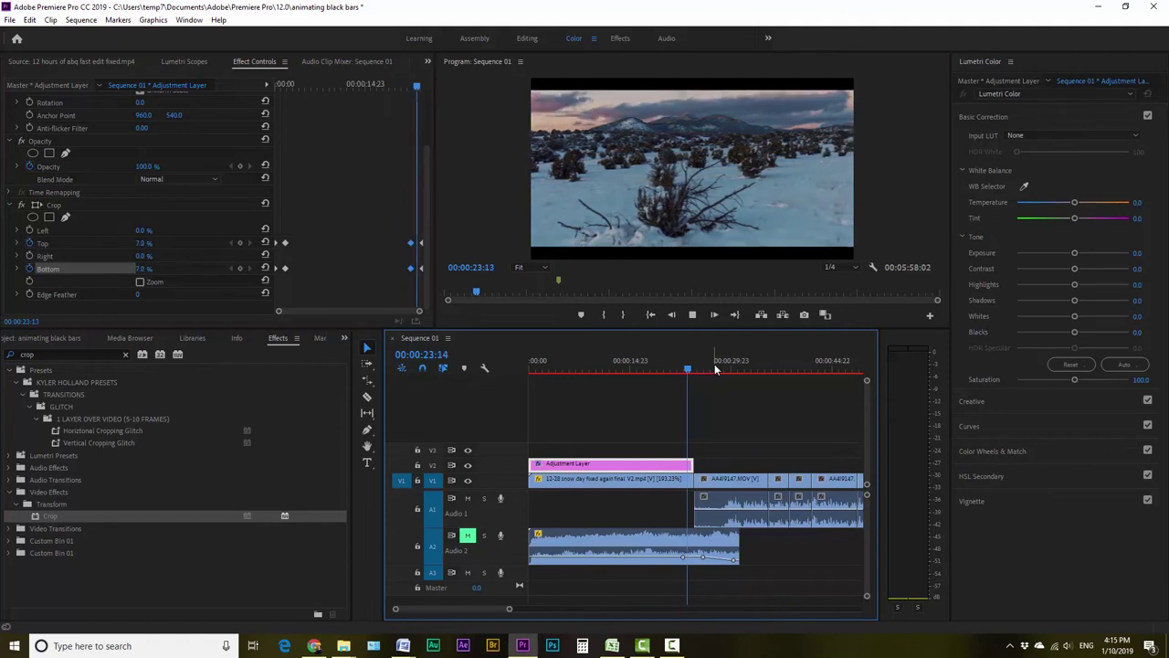
pyautogui.press('space')
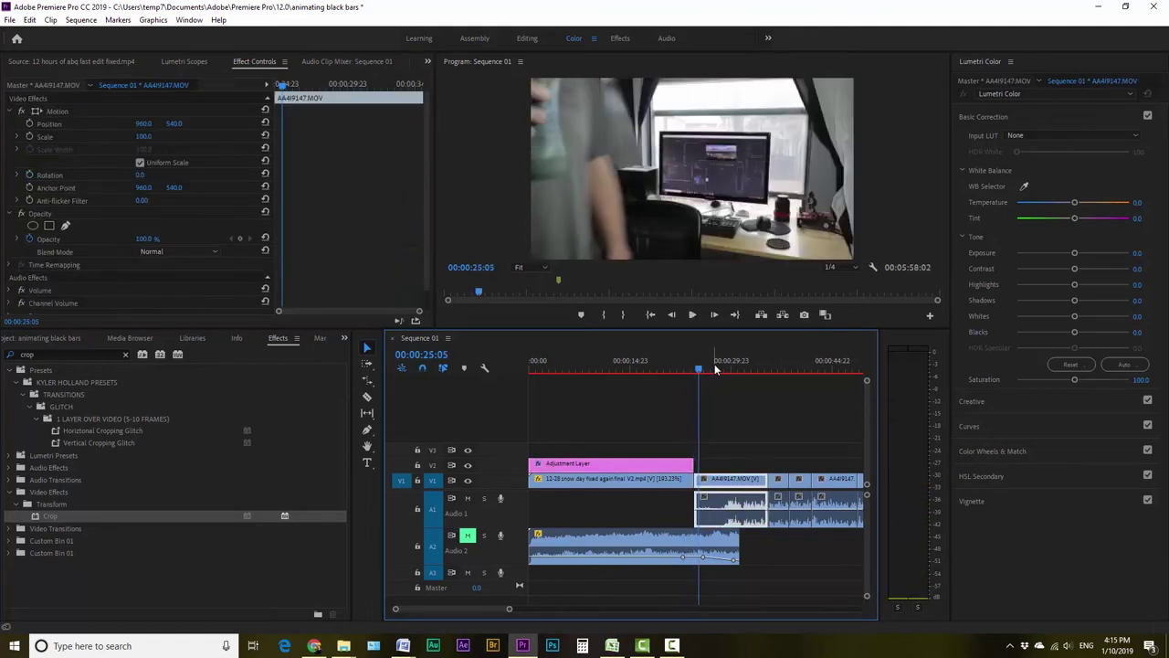